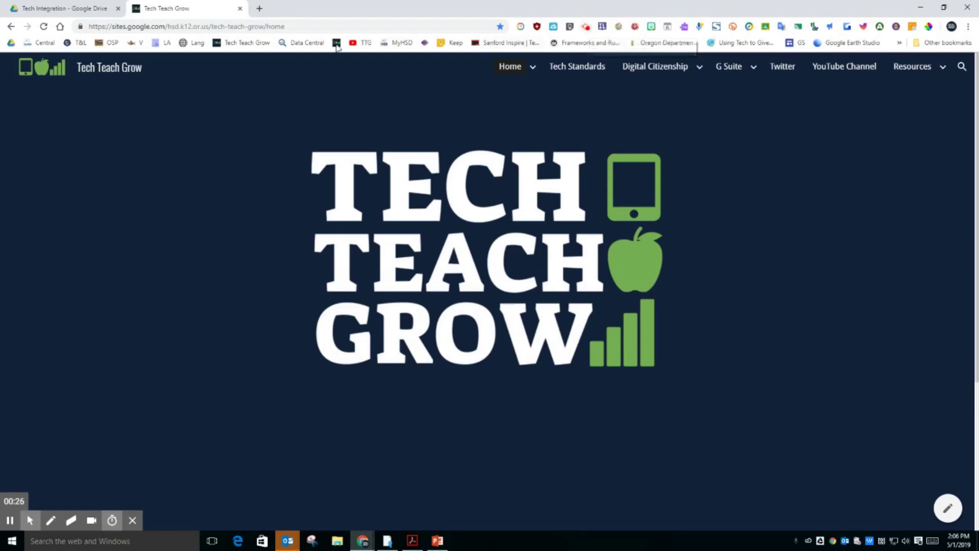
- Search Google for 'Screencastify' from the Chrome address bar
{"action": "left_click", "coordinate": [246, 29]}
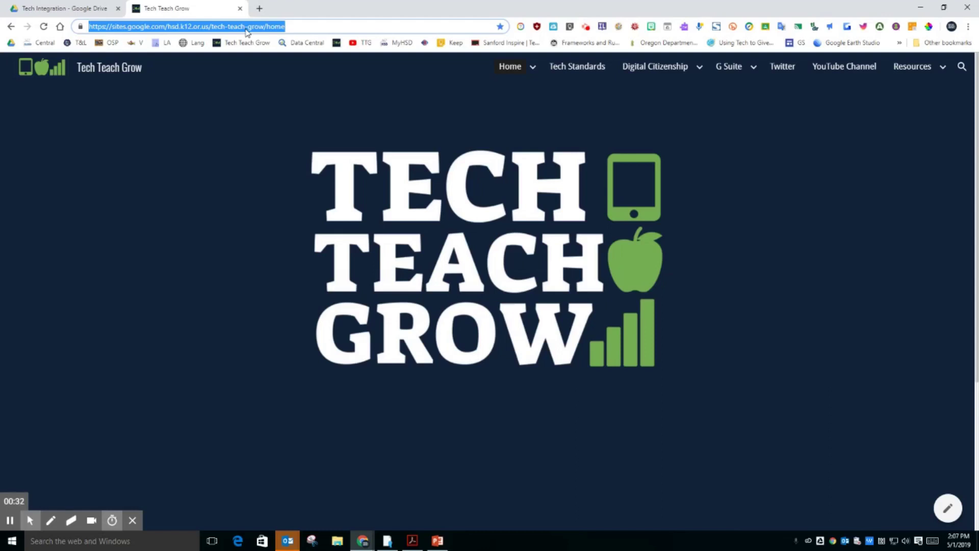
{"action": "type", "text": "Scree"}
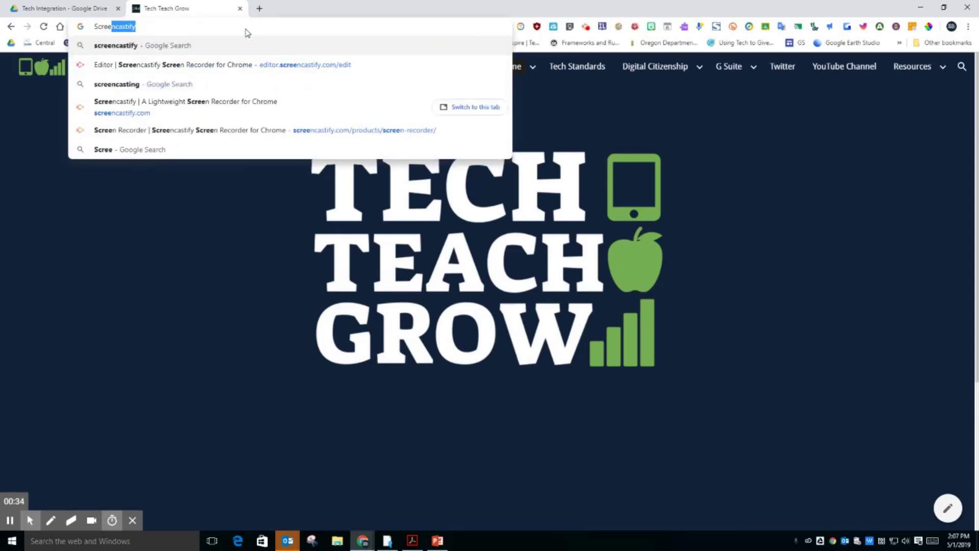
{"action": "type", "text": "ncastify"}
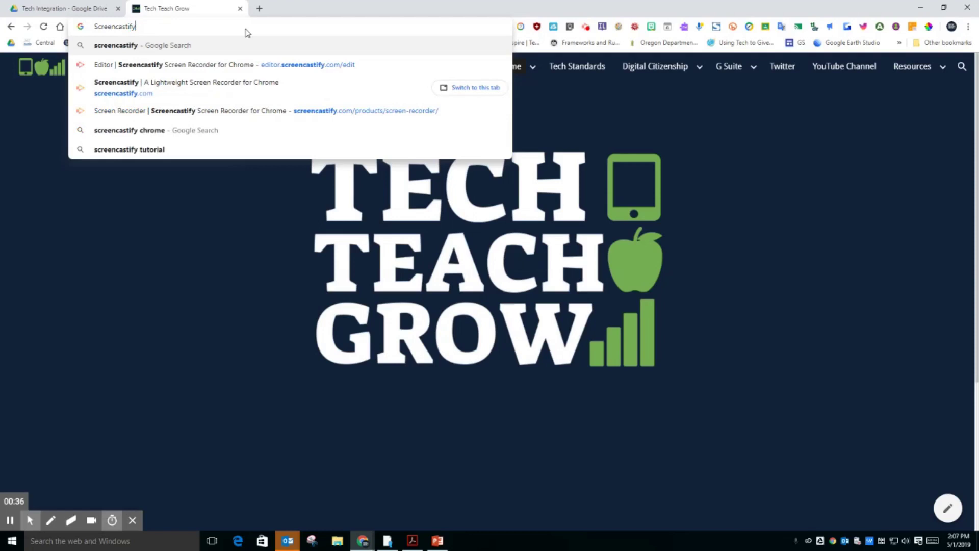
{"action": "key", "text": "Return"}
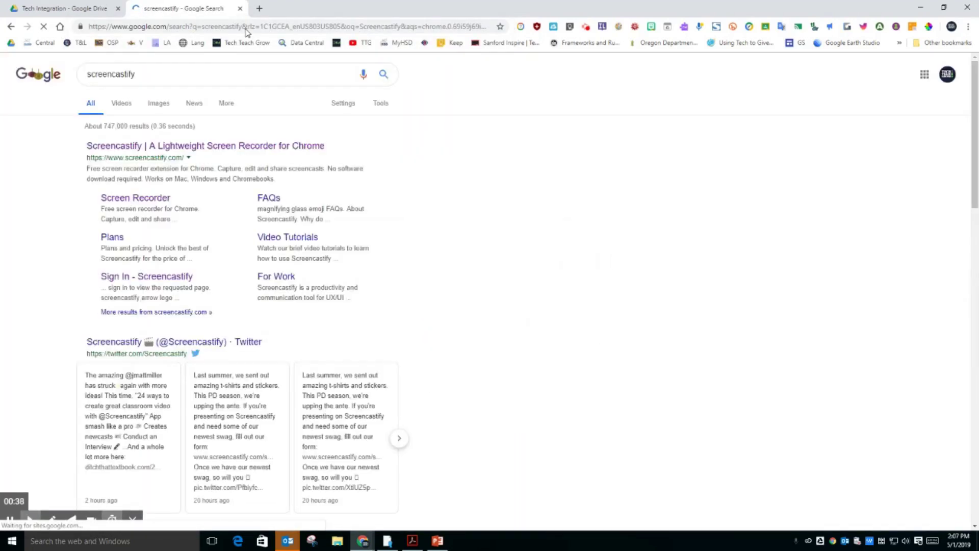
- Open the official Screencastify site, try Add to Chrome and dismiss the already-installed notice
{"action": "left_click", "coordinate": [125, 147]}
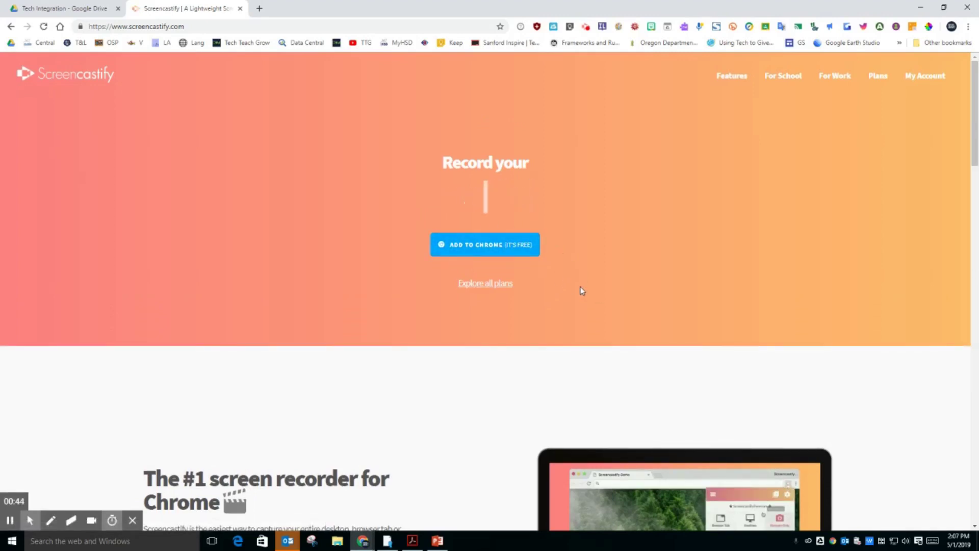
{"action": "left_click", "coordinate": [512, 253]}
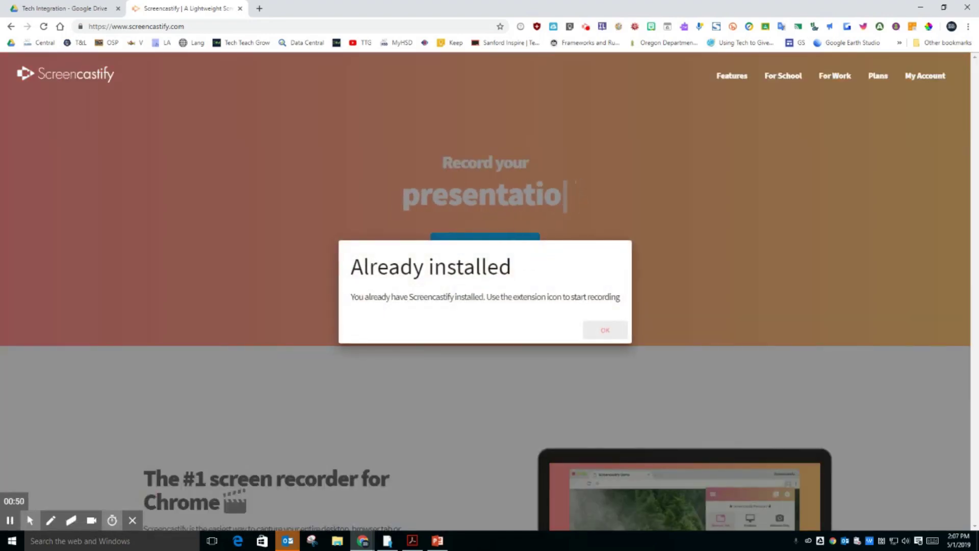
{"action": "left_click", "coordinate": [609, 332]}
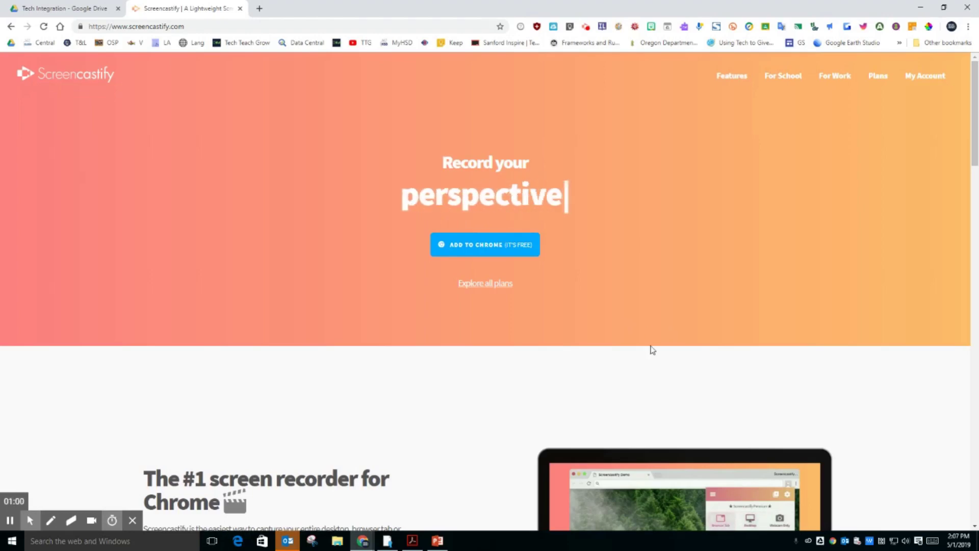
{"action": "scroll", "coordinate": [633, 361], "scroll_direction": "down", "scroll_amount": 3}
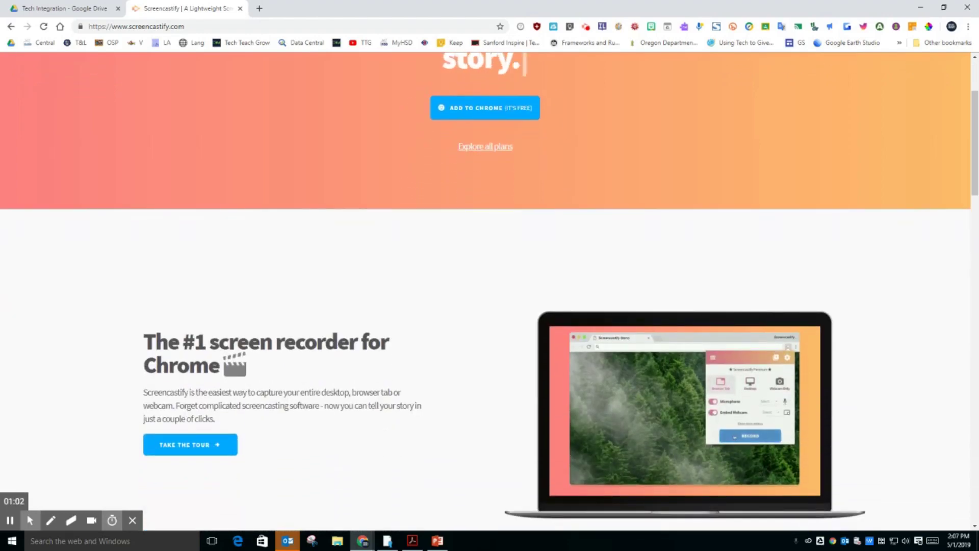
{"action": "scroll", "coordinate": [490, 283], "scroll_direction": "down", "scroll_amount": 4}
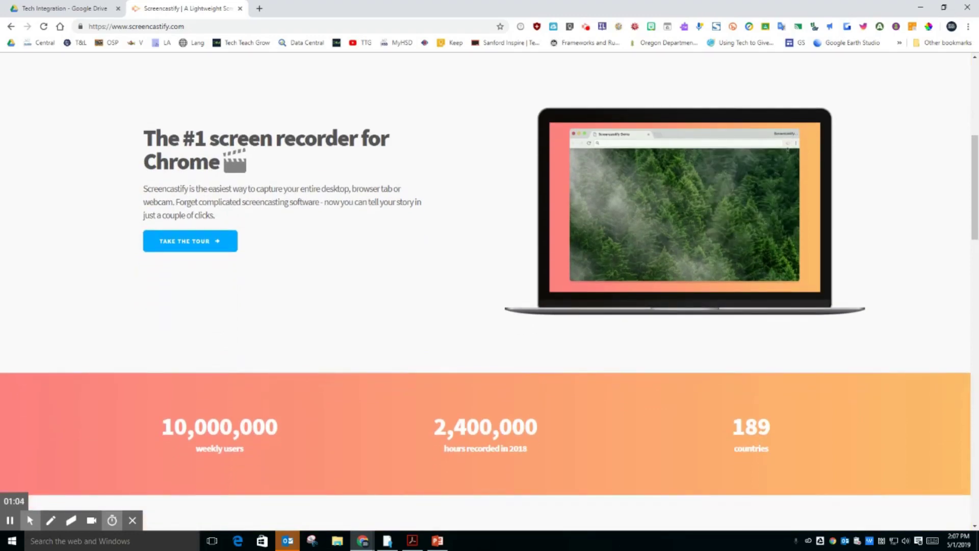
{"action": "scroll", "coordinate": [649, 275], "scroll_direction": "up", "scroll_amount": 7}
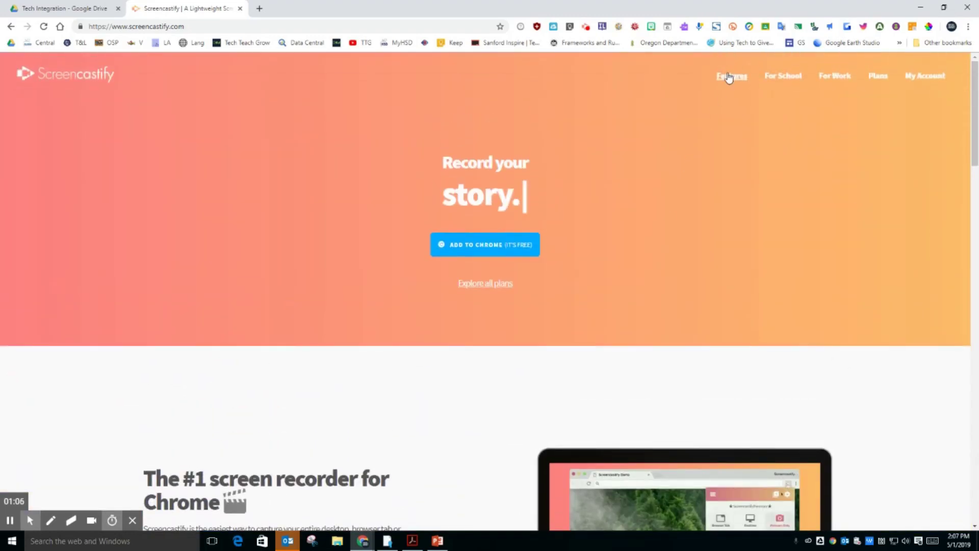
- Open the Screen Recorder features page and scroll down to the 'Personalize and polish' annotation tools
{"action": "left_click", "coordinate": [729, 77]}
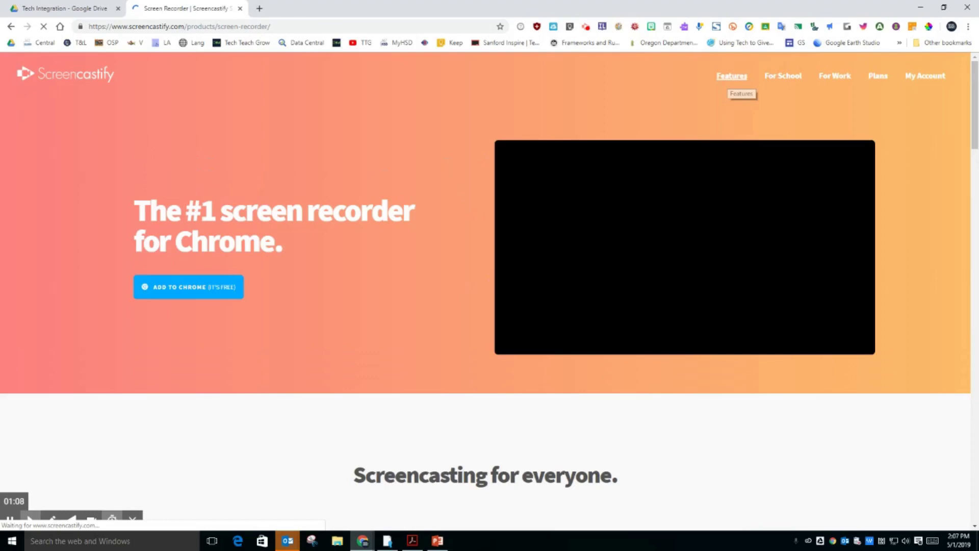
{"action": "scroll", "coordinate": [923, 241], "scroll_direction": "down", "scroll_amount": 2}
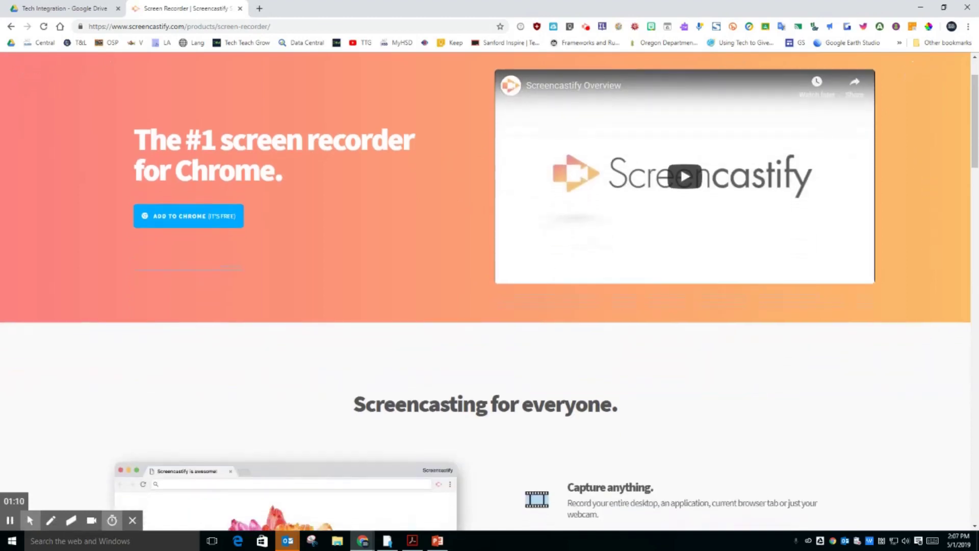
{"action": "scroll", "coordinate": [923, 240], "scroll_direction": "down", "scroll_amount": 5}
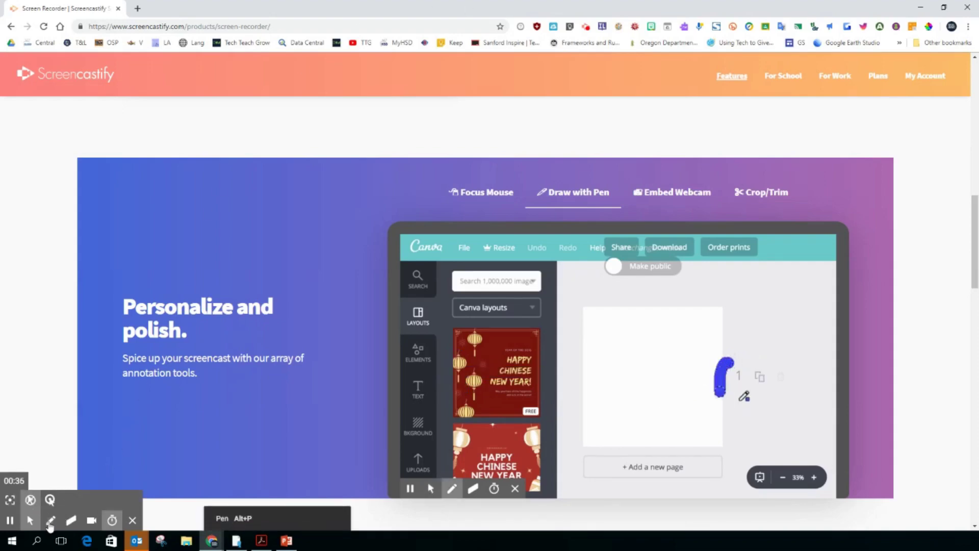
{"action": "left_click", "coordinate": [51, 523]}
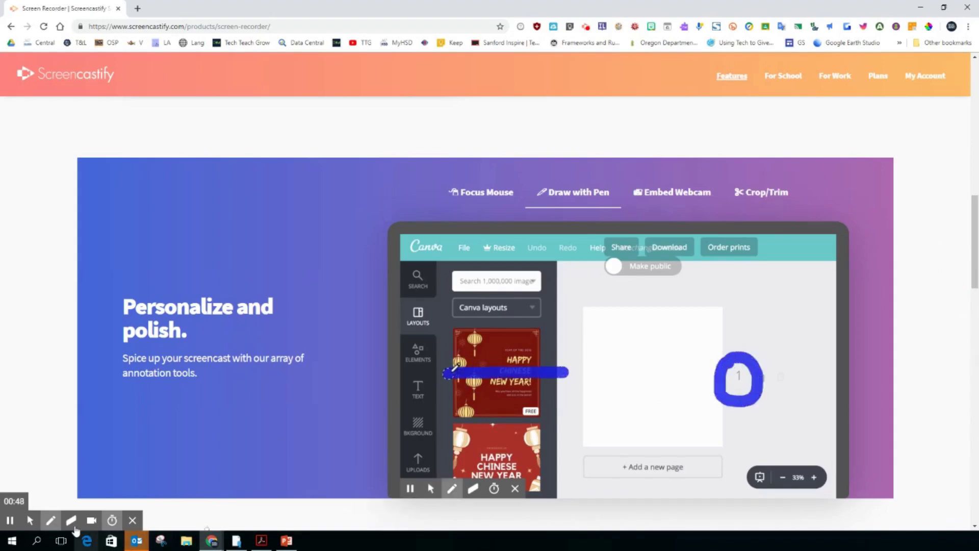
{"action": "left_click", "coordinate": [30, 521]}
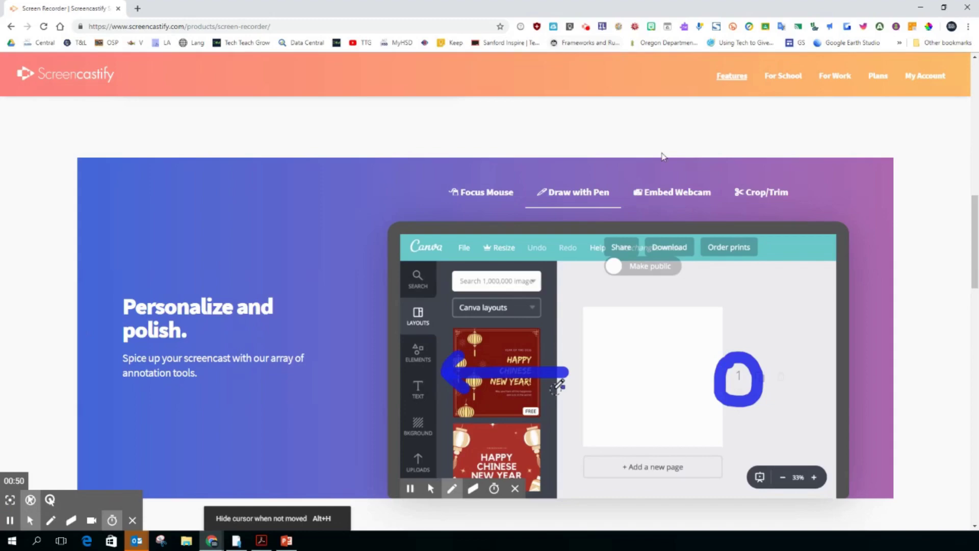
{"action": "left_click", "coordinate": [671, 193]}
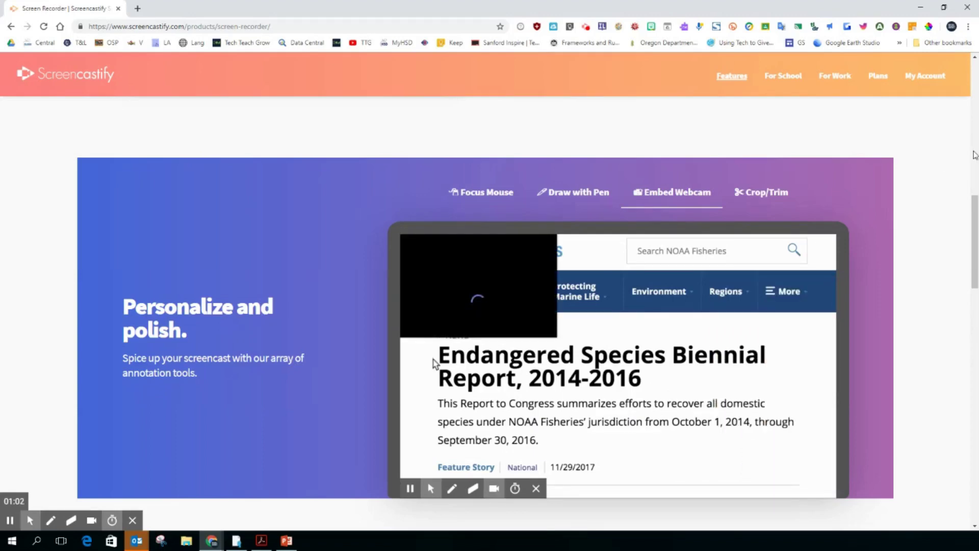
- Show the Crop/Trim demo, then stop recording to open the finished 1:10 video
{"action": "left_click", "coordinate": [785, 193]}
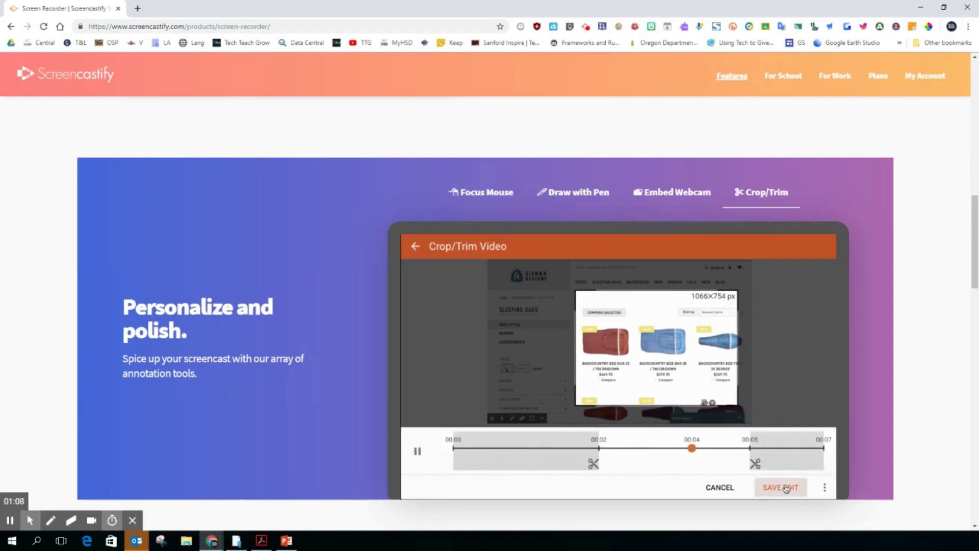
{"action": "left_click", "coordinate": [27, 513]}
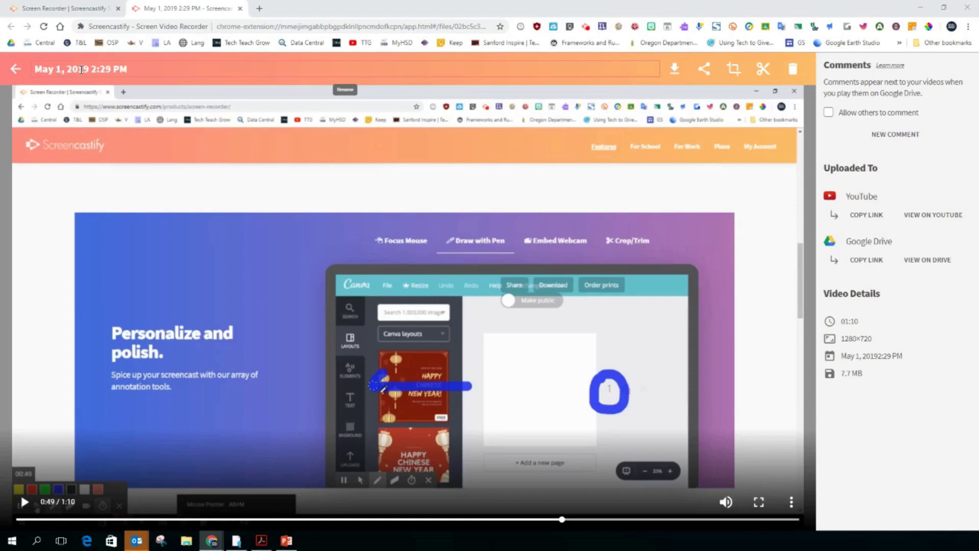
{"action": "left_click", "coordinate": [122, 66]}
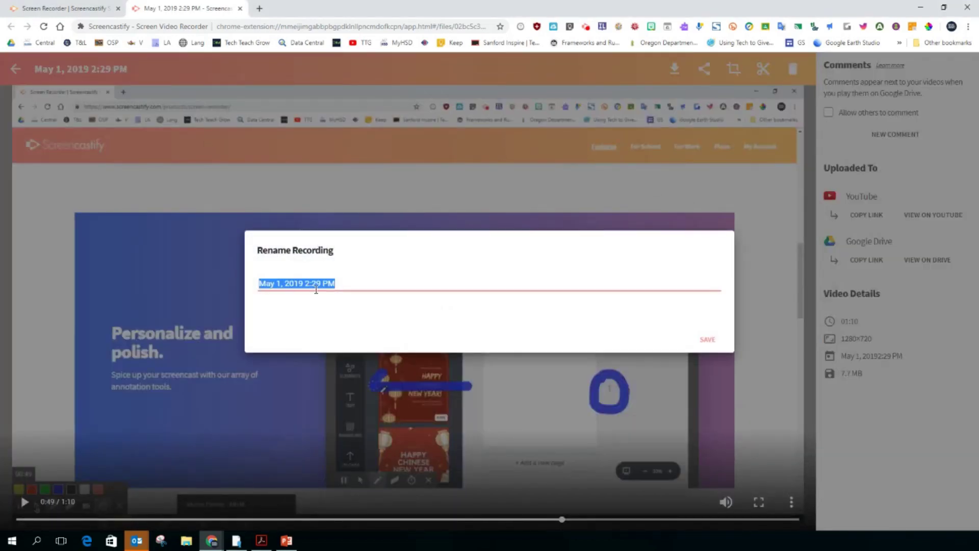
{"action": "left_click", "coordinate": [707, 339]}
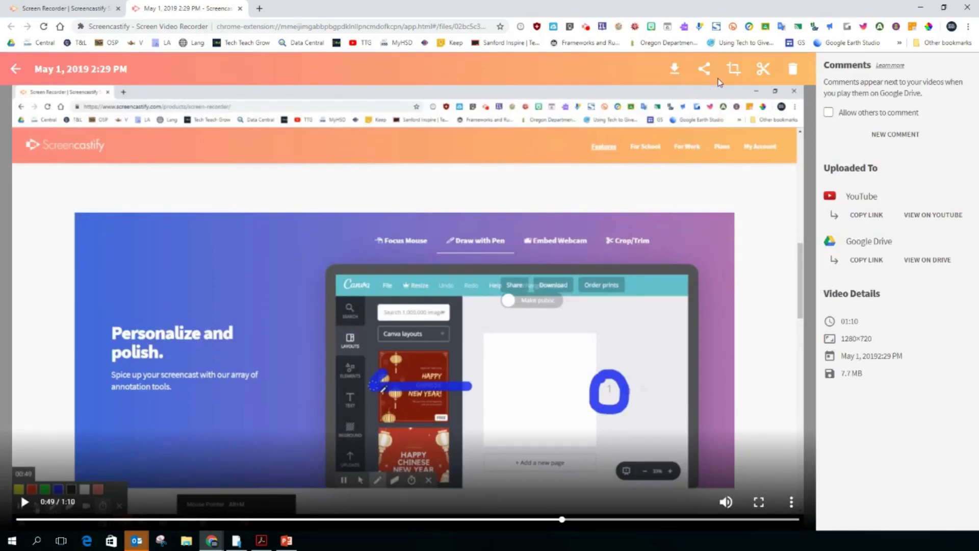
{"action": "left_click", "coordinate": [774, 75]}
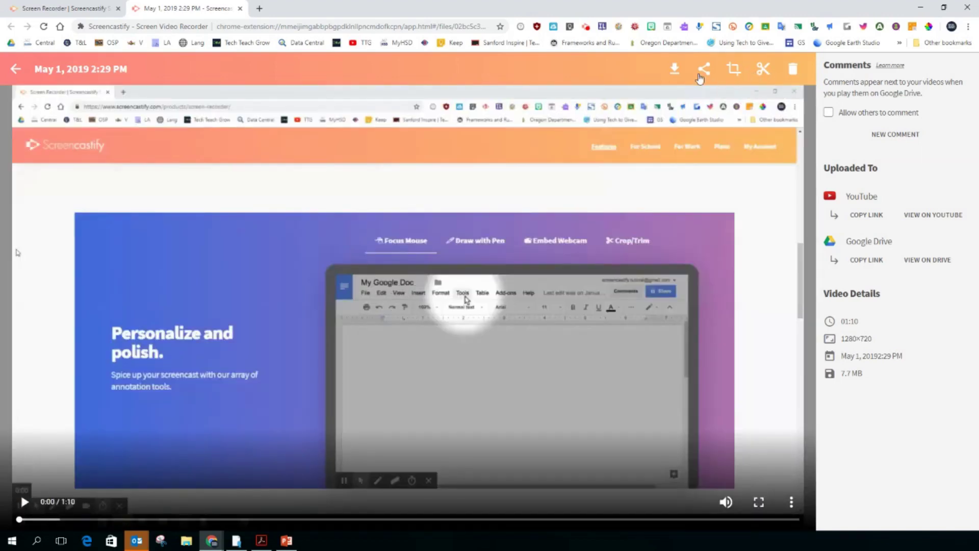
- Review the recording's YouTube shareable link in the Share details, then close them
{"action": "left_click", "coordinate": [707, 72]}
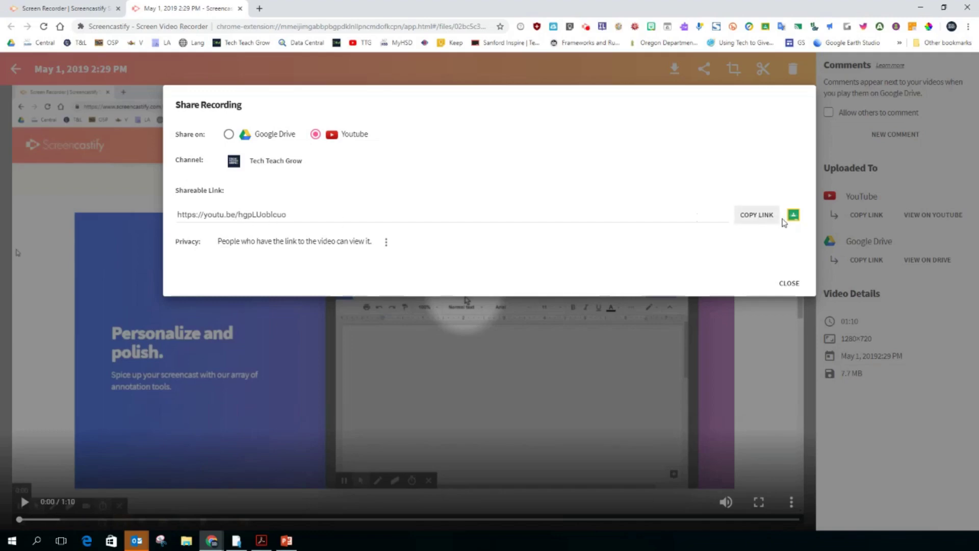
{"action": "left_click", "coordinate": [790, 284]}
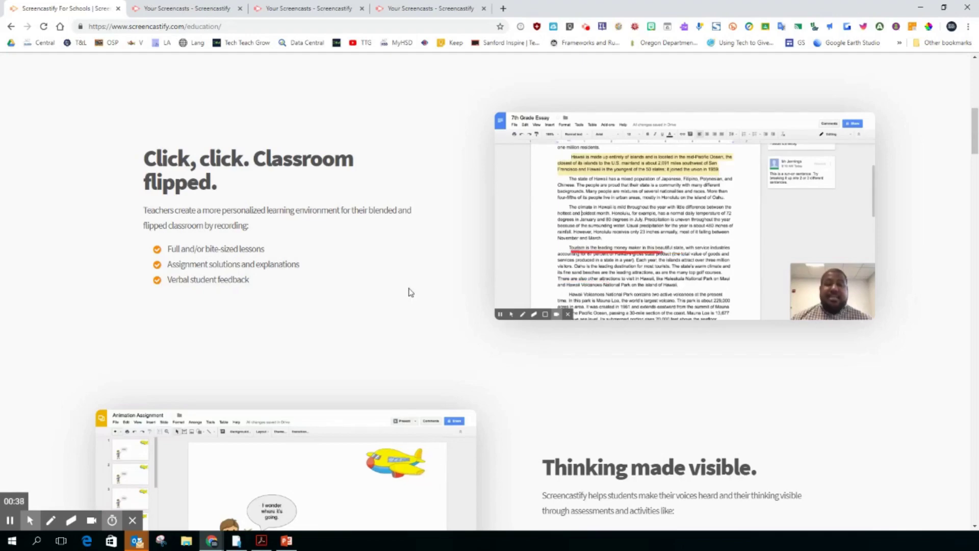
- Scroll slightly to read the 'Click, click. Classroom flipped.' lesson and feedback section
{"action": "scroll", "coordinate": [422, 294], "scroll_direction": "down", "scroll_amount": 1}
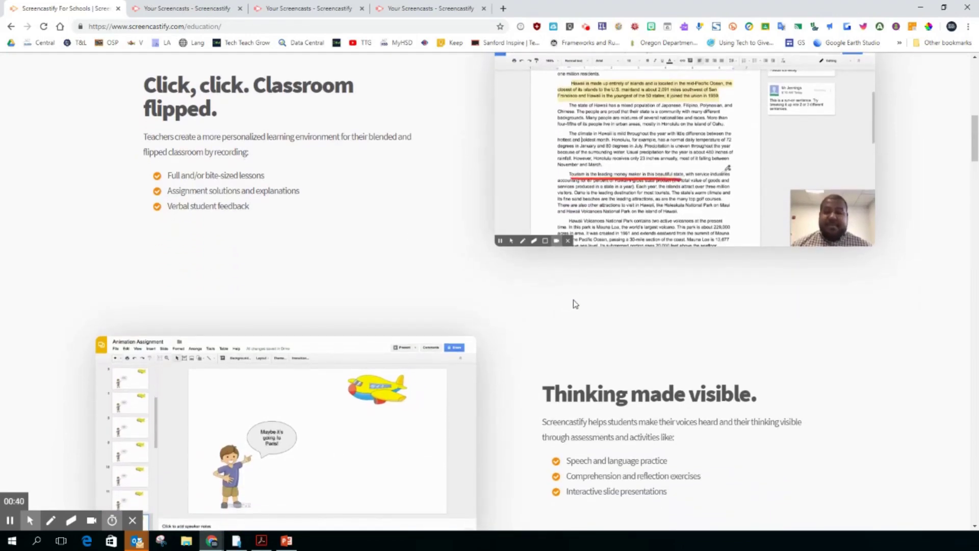
- Scroll down to centre the 'Thinking made visible' section and its Animation Assignment slides demo
{"action": "scroll", "coordinate": [583, 298], "scroll_direction": "down", "scroll_amount": 3}
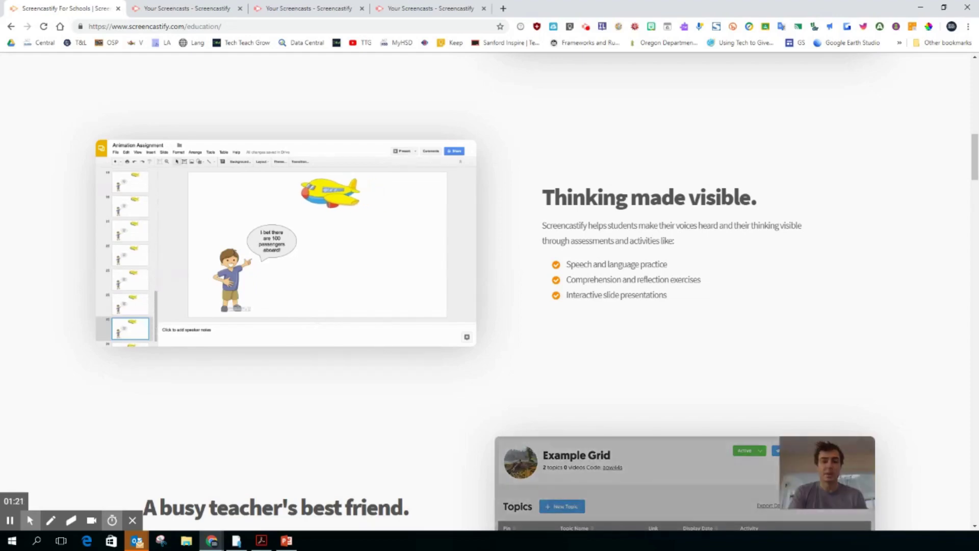
- Scroll past 'A busy teacher's best friend' and 'Real, meaningful results' to the Chromebooks and Drive features
{"action": "scroll", "coordinate": [490, 291], "scroll_direction": "down", "scroll_amount": 5}
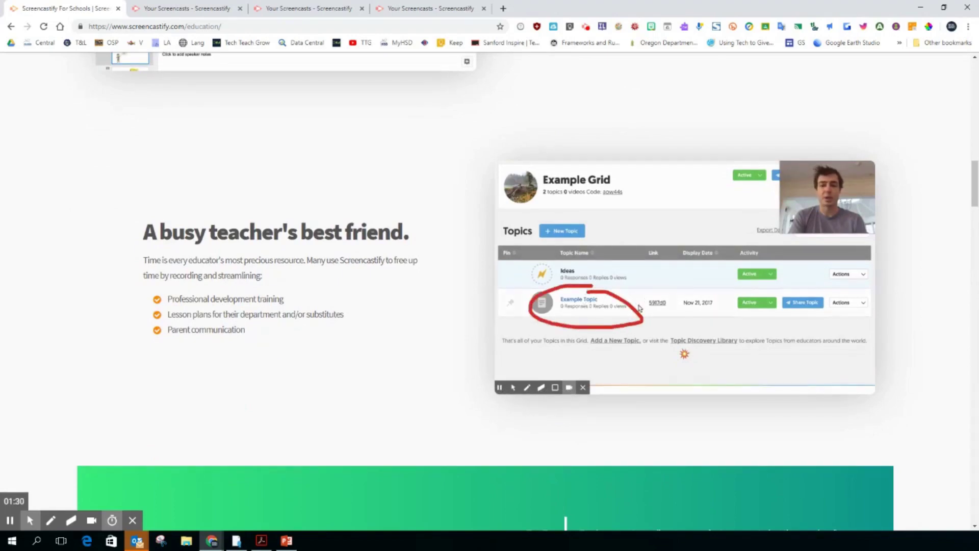
{"action": "scroll", "coordinate": [268, 378], "scroll_direction": "down", "scroll_amount": 2}
{"action": "scroll", "coordinate": [489, 290], "scroll_direction": "down", "scroll_amount": 5}
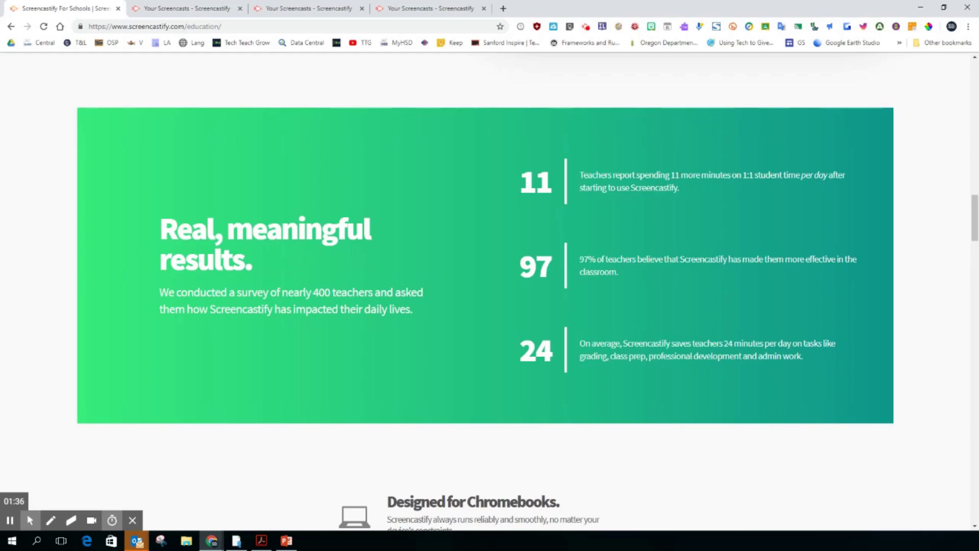
{"action": "scroll", "coordinate": [283, 367], "scroll_direction": "down", "scroll_amount": 6}
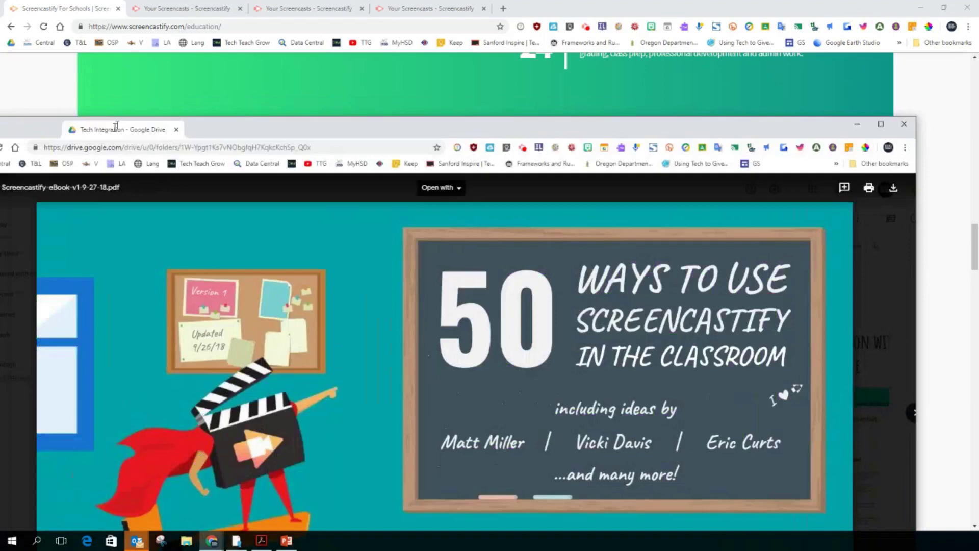
- Bring the '50 Ways' ebook preview into view and scroll from the cover to Lesson Videos and back to the contents
{"action": "left_click_drag", "start_coordinate": [153, 125], "coordinate": [155, 23]}
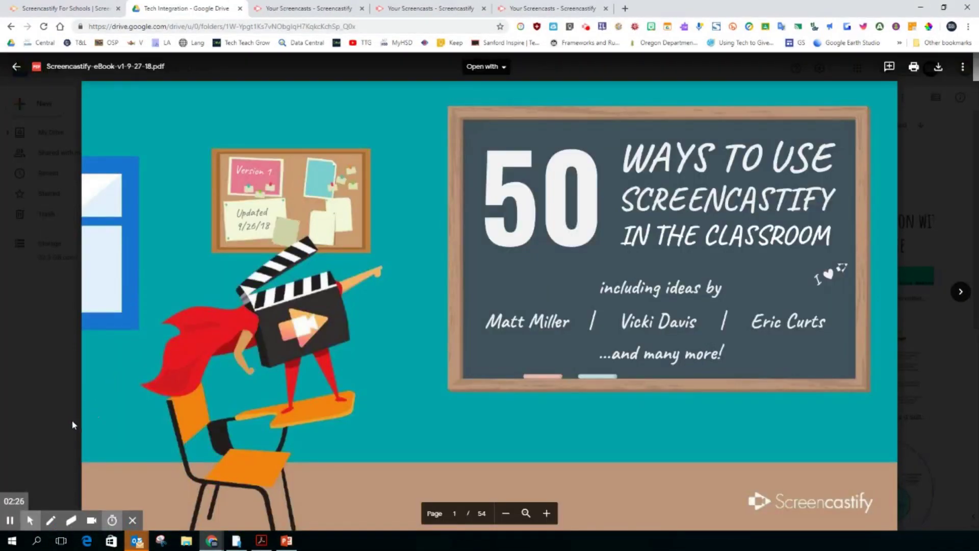
{"action": "scroll", "coordinate": [290, 405], "scroll_direction": "down", "scroll_amount": 15}
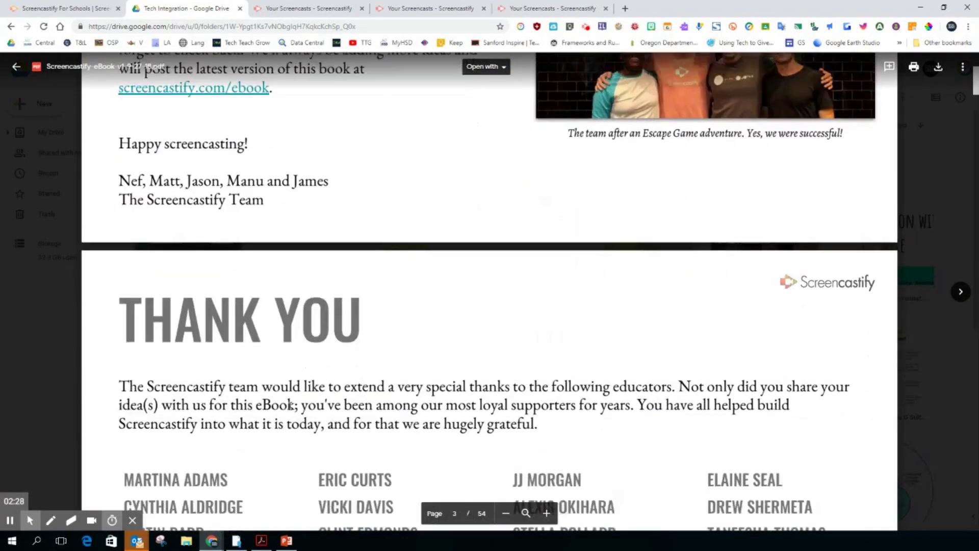
{"action": "scroll", "coordinate": [290, 406], "scroll_direction": "down", "scroll_amount": 12}
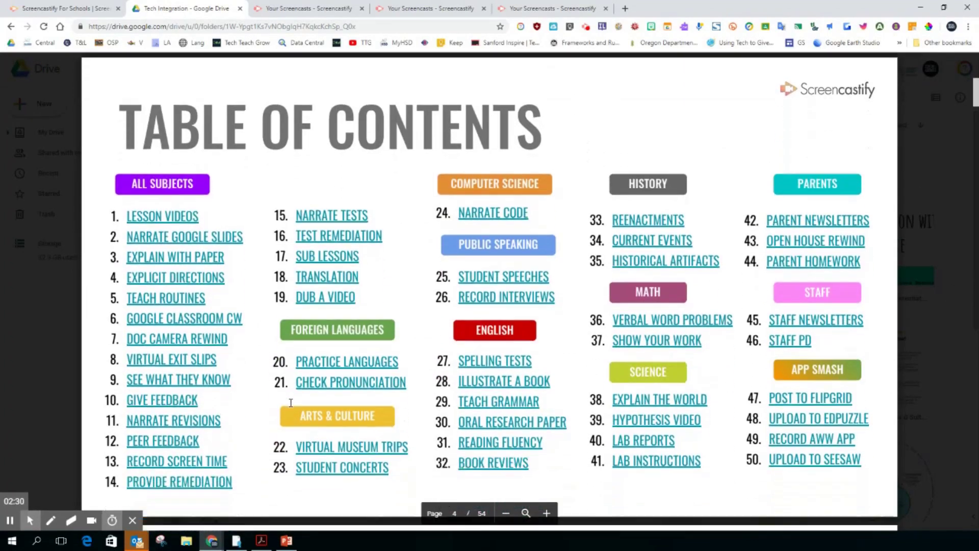
{"action": "scroll", "coordinate": [291, 402], "scroll_direction": "down", "scroll_amount": 1}
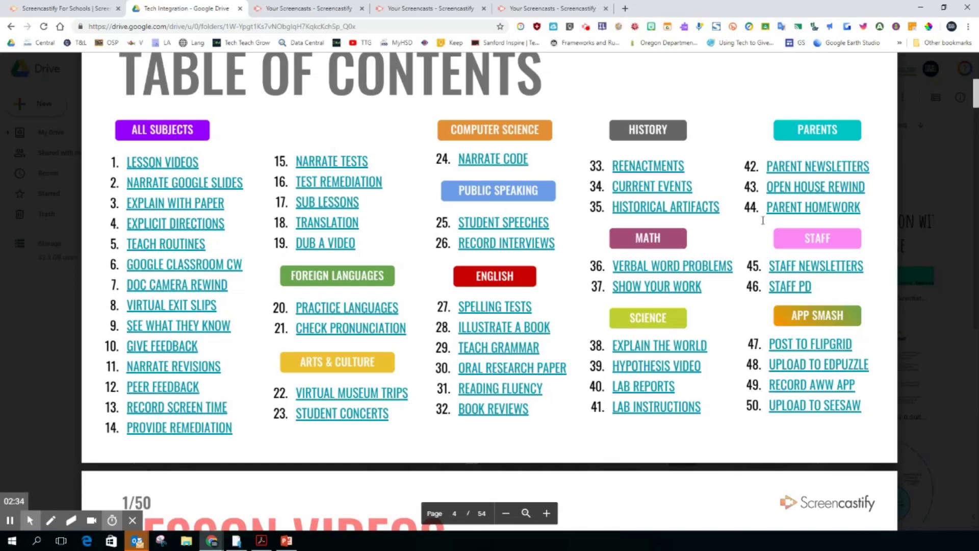
{"action": "scroll", "coordinate": [571, 321], "scroll_direction": "down", "scroll_amount": 6}
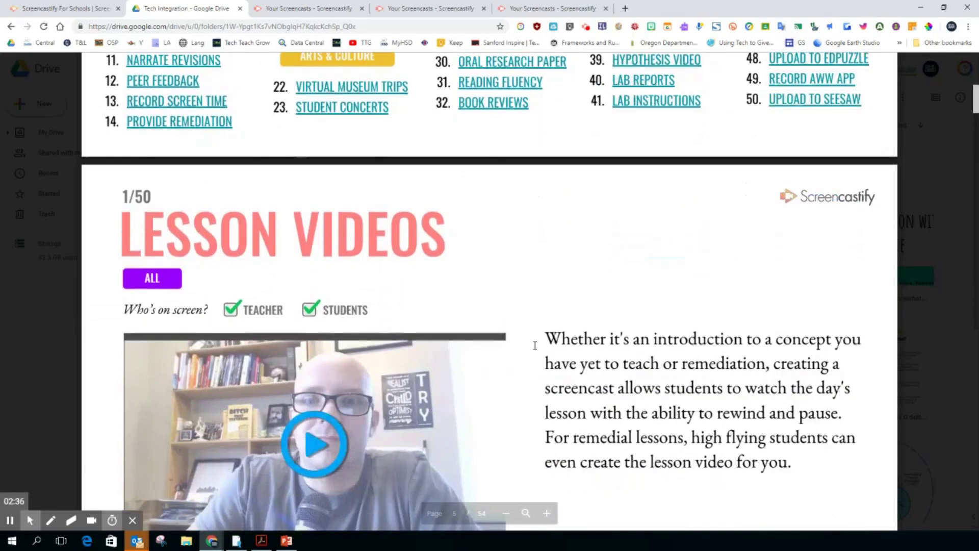
{"action": "scroll", "coordinate": [535, 345], "scroll_direction": "down", "scroll_amount": 2}
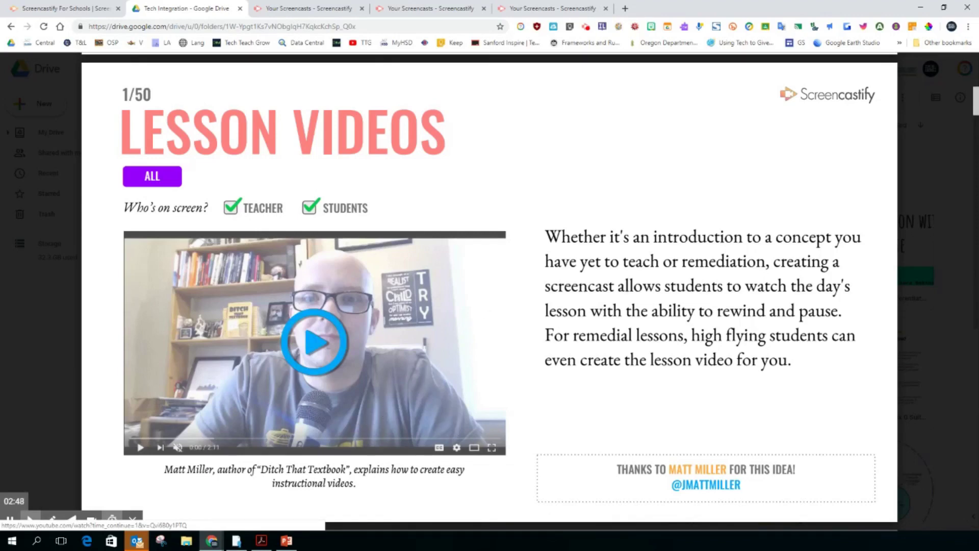
{"action": "scroll", "coordinate": [490, 291], "scroll_direction": "up", "scroll_amount": 10}
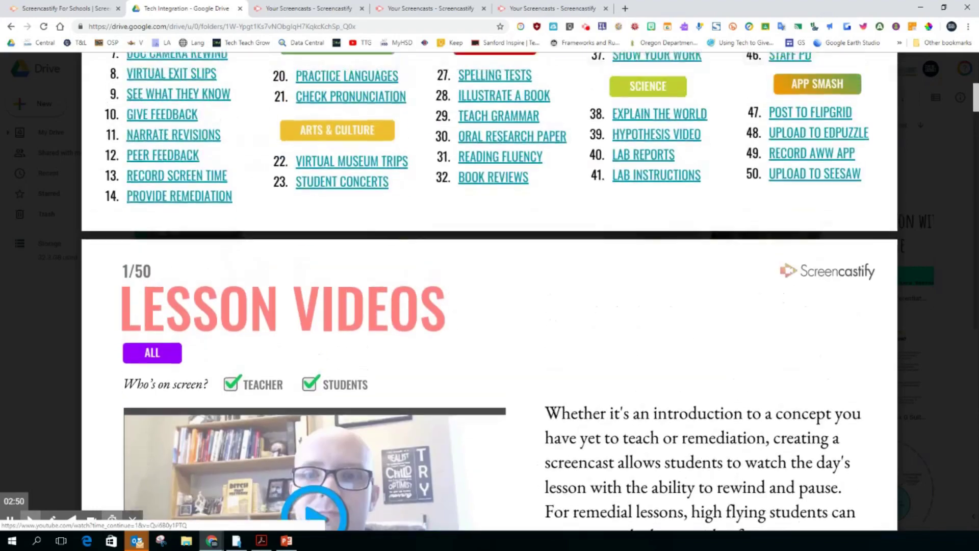